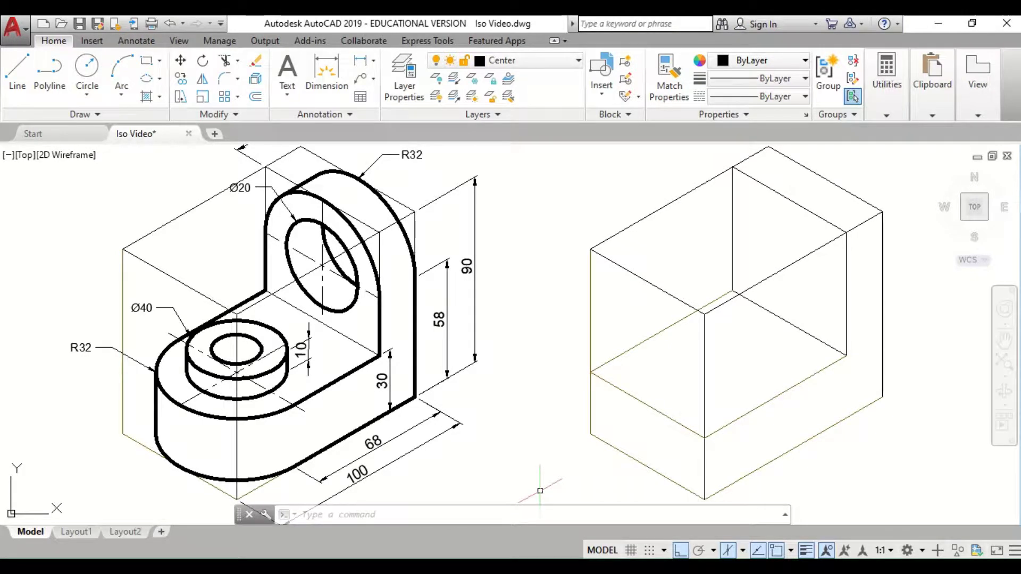
# - Draw a 32-unit centre line from the right box's edge midpoint
pyautogui.moveTo(245, 417)
pyautogui.click(24, 79)
pyautogui.click(648, 406)
pyautogui.write('32')
pyautogui.press('Return')
pyautogui.press('Escape')
# - Draw a left-isoplane isocircle centred at the line's end, sized to the edge midpoint
pyautogui.moveTo(690, 378)
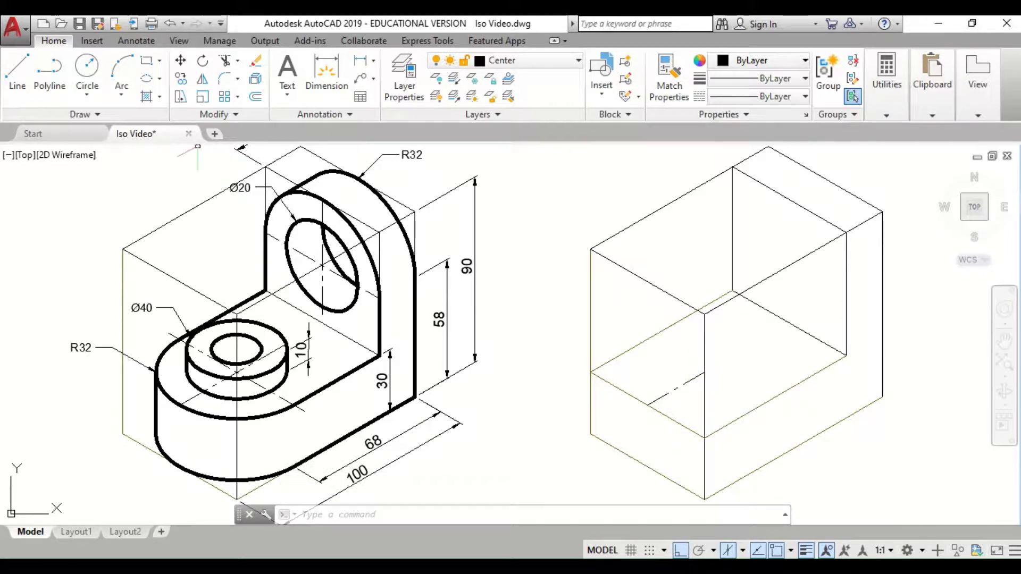
pyautogui.click(160, 80)
pyautogui.click(176, 134)
pyautogui.write('i')
pyautogui.press('Return')
pyautogui.click(704, 372)
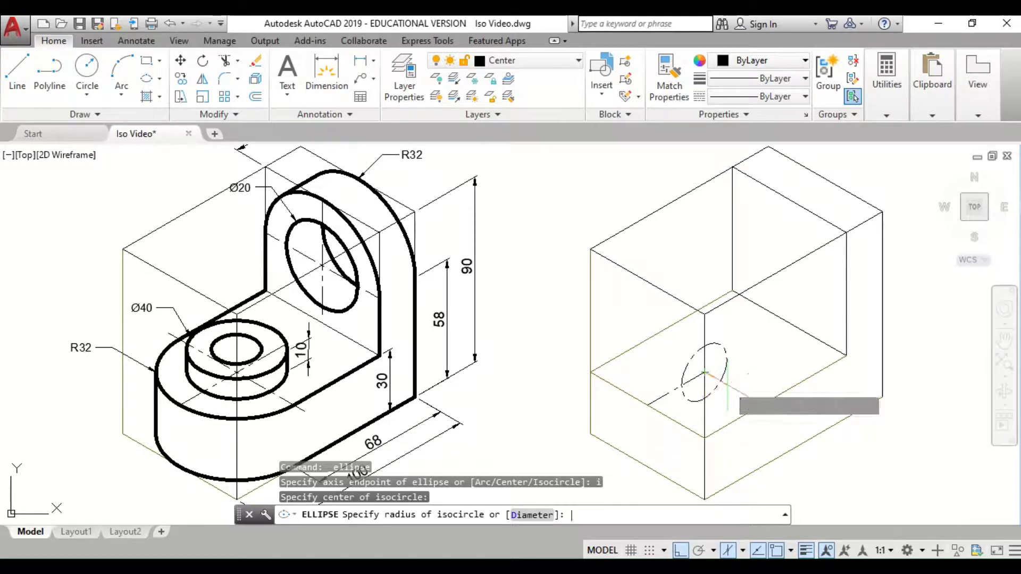
pyautogui.press('F5')
pyautogui.press('F5')
pyautogui.click(637, 402)
# - Move the new isocircle onto the outline layer
pyautogui.click(679, 328)
pyautogui.click(577, 60)
pyautogui.click(513, 277)
# - Trim the isocircle's right portion against the left and lower-right box edges
pyautogui.press('Escape')
pyautogui.click(224, 63)
pyautogui.click(618, 355)
pyautogui.click(790, 387)
pyautogui.press('Return')
pyautogui.click(764, 336)
pyautogui.press('Escape')
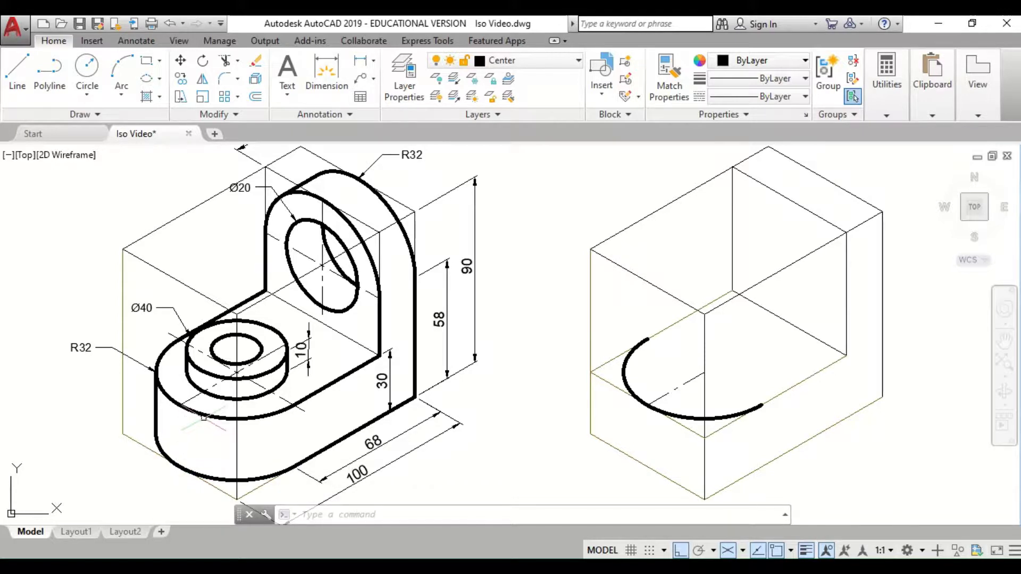
# - Copy the arc from its endpoint to a point 30 units straight below
pyautogui.click(181, 80)
pyautogui.click(622, 373)
pyautogui.press('Return')
pyautogui.click(647, 405)
pyautogui.click(647, 467)
pyautogui.press('Escape')
# - On the outline layer, draw a 30-unit vertical edge down from the arc's quadrant
pyautogui.moveTo(595, 30)
pyautogui.click(578, 63)
pyautogui.click(511, 274)
pyautogui.click(17, 69)
pyautogui.click(623, 435)
pyautogui.press('F5')
pyautogui.write('30')
pyautogui.press('Return')
pyautogui.press('Escape')
# - Trim the short leftover arc piece beside the new vertical edge
pyautogui.click(226, 62)
pyautogui.click(623, 404)
pyautogui.press('Return')
pyautogui.click(639, 413)
pyautogui.click(723, 479)
pyautogui.press('Escape')
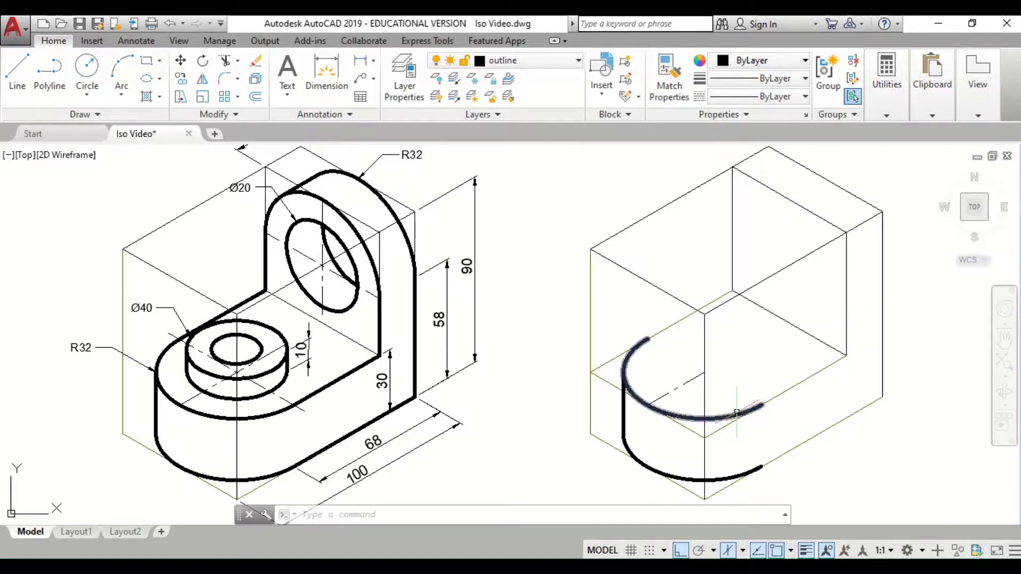
# - Draw a radius-20 isocircle on Isoplane Top centred at the centre line's end
pyautogui.click(160, 79)
pyautogui.click(162, 133)
pyautogui.click(704, 372)
pyautogui.press('Escape')
pyautogui.click(160, 78)
pyautogui.click(154, 130)
pyautogui.write('i')
pyautogui.press('Return')
pyautogui.click(704, 375)
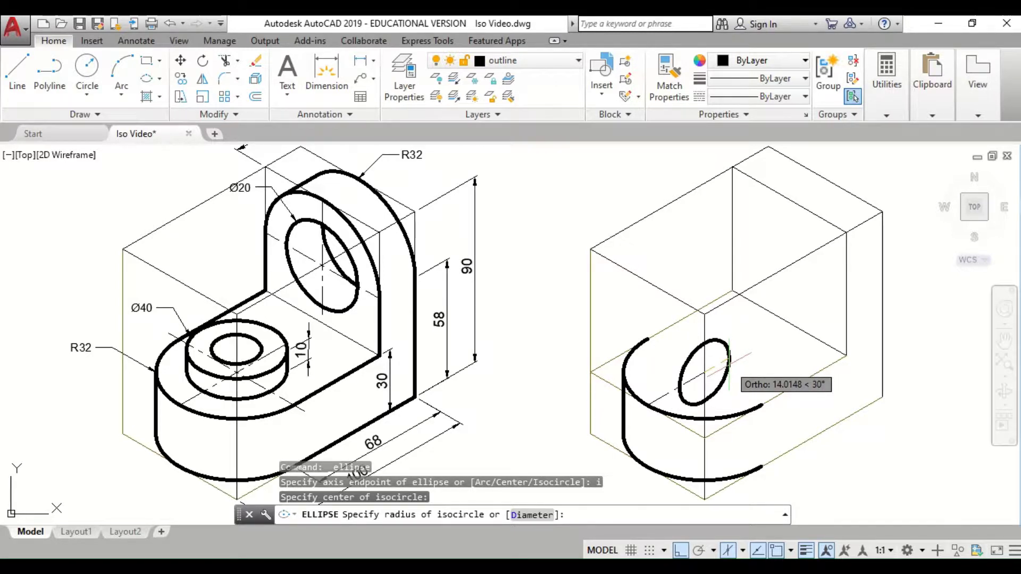
pyautogui.press('F5')
pyautogui.press('F5')
pyautogui.write('20')
pyautogui.press('Return')
# - Draw a 10-unit vertical line up from the Ø40 ellipse centre
pyautogui.click(18, 71)
pyautogui.click(704, 372)
pyautogui.press('F5')
pyautogui.click(704, 342)
pyautogui.write('10')
pyautogui.press('Return')
pyautogui.press('Escape')
# - Copy the Ø40 isocircle up to the top of the 10-unit line
pyautogui.click(181, 79)
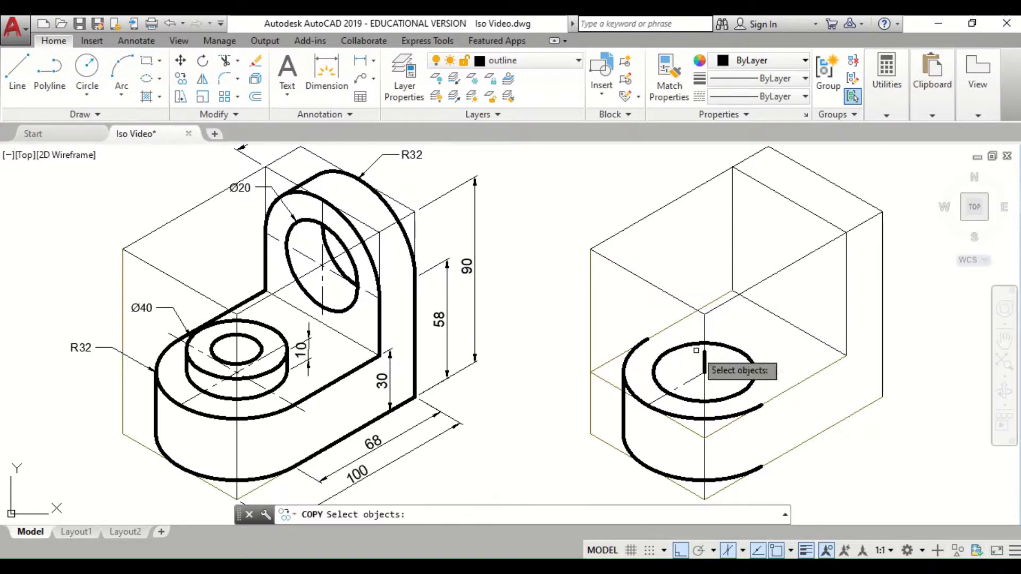
pyautogui.click(753, 383)
pyautogui.press('Return')
pyautogui.click(704, 371)
pyautogui.press('Escape')
# - Draw 10-unit vertical side edges at the ellipse's sides
pyautogui.click(13, 77)
pyautogui.click(654, 372)
pyautogui.press('Escape')
pyautogui.click(17, 69)
pyautogui.click(753, 377)
pyautogui.press('Return')
pyautogui.press('Escape')
# - Trim the boss's hidden back arc between the two vertical side edges
pyautogui.scroll(2, 724, 373)
pyautogui.scroll(4, 721, 383)
pyautogui.click(229, 63)
pyautogui.click(436, 299)
pyautogui.click(841, 297)
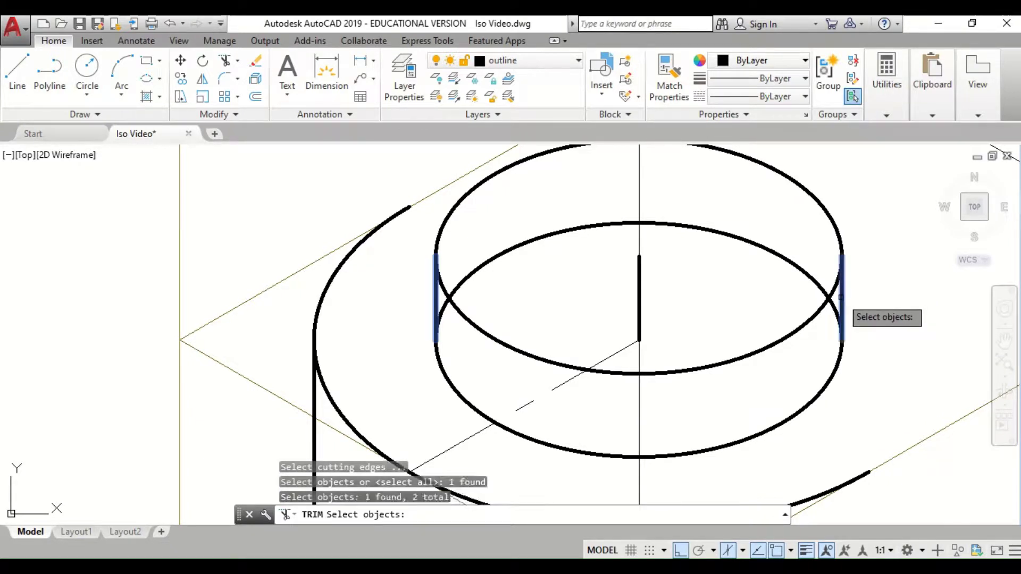
pyautogui.press('Return')
pyautogui.click(802, 269)
pyautogui.press('Escape')
# - Draw outline edges from the base arc endpoints to the box corner and thick edge end
pyautogui.scroll(-5, 935, 382)
pyautogui.scroll(-3, 896, 374)
pyautogui.click(16, 79)
pyautogui.click(750, 459)
pyautogui.click(870, 391)
pyautogui.press('Return')
pyautogui.press('Return')
pyautogui.click(749, 400)
pyautogui.click(834, 349)
pyautogui.press('Return')
pyautogui.press('Return')
# - Finish the connecting edge from the boss ellipse, then draw and erase a mistaken radius-5 isocircle
pyautogui.click(638, 334)
pyautogui.click(722, 290)
pyautogui.press('Return')
pyautogui.click(158, 83)
pyautogui.click(162, 135)
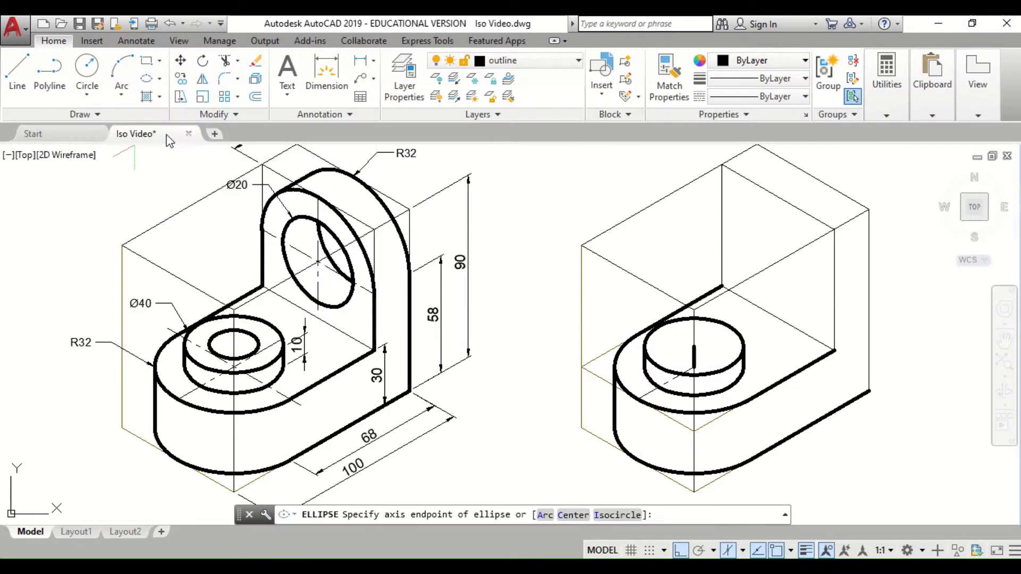
pyautogui.write('i')
pyautogui.press('Return')
pyautogui.click(694, 347)
pyautogui.press('F5')
pyautogui.press('F5')
pyautogui.write('5')
pyautogui.press('Return')
pyautogui.click(694, 347)
pyautogui.press('Delete')
# - Draw the Ø20 hole as a radius-10 top-plane isocircle at the boss centre
pyautogui.click(159, 80)
pyautogui.click(171, 132)
pyautogui.write('i')
pyautogui.press('Return')
pyautogui.click(694, 354)
pyautogui.write('10')
pyautogui.press('Return')
# - On the Center layer, draw a 32-unit vertical centre line on the upright
pyautogui.click(532, 60)
pyautogui.click(518, 115)
pyautogui.click(11, 77)
pyautogui.click(777, 197)
# - Draw an R32 isocircle centred on the upright's centre line
pyautogui.press('F5')
pyautogui.write('32')
pyautogui.press('Return')
pyautogui.press('Escape')
pyautogui.click(159, 79)
pyautogui.click(155, 131)
pyautogui.write('i')
pyautogui.press('Return')
pyautogui.click(777, 261)
pyautogui.press('F5')
pyautogui.write('32')
pyautogui.press('Return')
# - Move the R32 isocircle onto the outline layer
pyautogui.click(724, 218)
pyautogui.click(531, 60)
pyautogui.click(510, 277)
pyautogui.press('Escape')
# - Trim the isocircle's lower part between the upright's two vertical edges
pyautogui.click(224, 61)
pyautogui.click(833, 263)
pyautogui.click(720, 189)
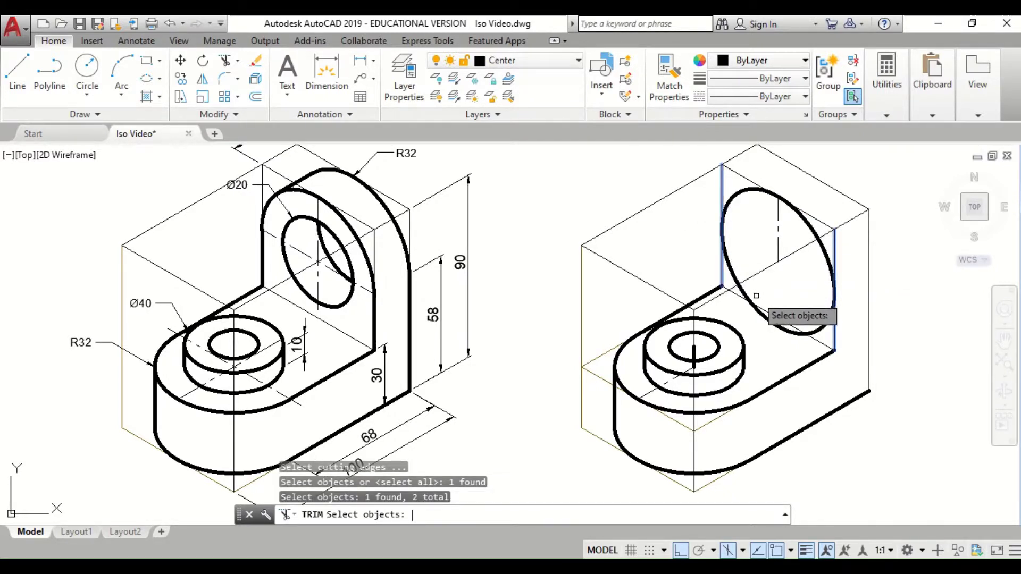
pyautogui.press('Return')
pyautogui.click(742, 283)
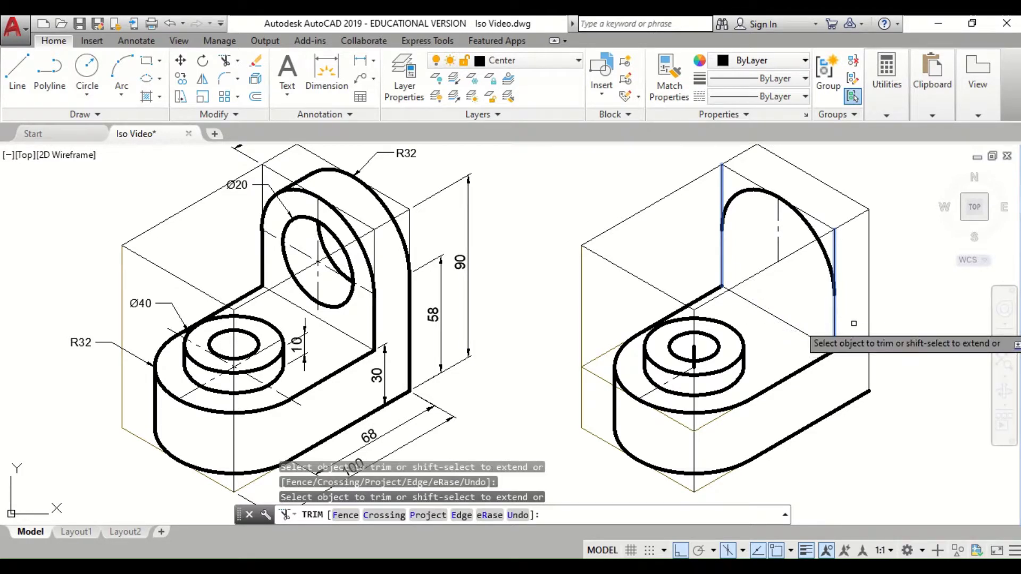
pyautogui.press('Escape')
# - Copy the arch toward the back of the upright
pyautogui.click(180, 81)
pyautogui.click(737, 202)
pyautogui.press('Return')
pyautogui.click(792, 199)
pyautogui.click(828, 179)
pyautogui.press('Escape')
# - Make outline the current layer and try a line from the arch endpoint, then cancel
pyautogui.click(569, 60)
pyautogui.click(518, 277)
pyautogui.click(17, 69)
pyautogui.click(24, 72)
pyautogui.click(738, 193)
pyautogui.press('Escape')
# - Attempt to trim the copied arc against a boundary line, then cancel
pyautogui.click(227, 61)
pyautogui.click(766, 183)
pyautogui.press('Return')
pyautogui.click(755, 204)
pyautogui.press('Escape')
# - Draw vertical edges from the arch's ends down to the base corners
pyautogui.write('l')
pyautogui.press('Return')
pyautogui.click(722, 285)
pyautogui.click(722, 287)
pyautogui.press('Return')
pyautogui.press('Return')
pyautogui.click(834, 293)
pyautogui.click(834, 351)
pyautogui.press('Return')
pyautogui.press('Return')
pyautogui.click(870, 273)
pyautogui.click(869, 391)
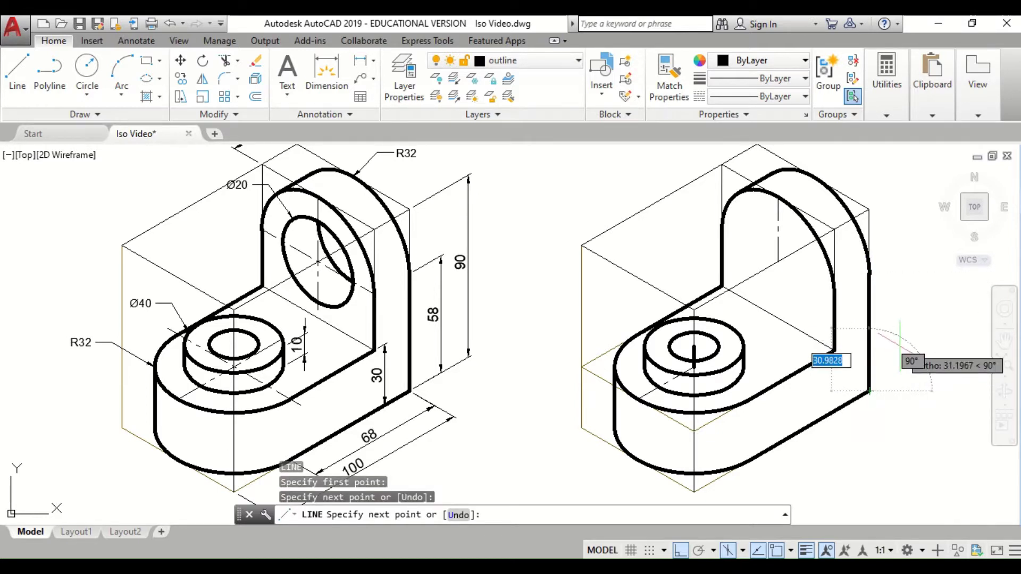
pyautogui.press('Escape')
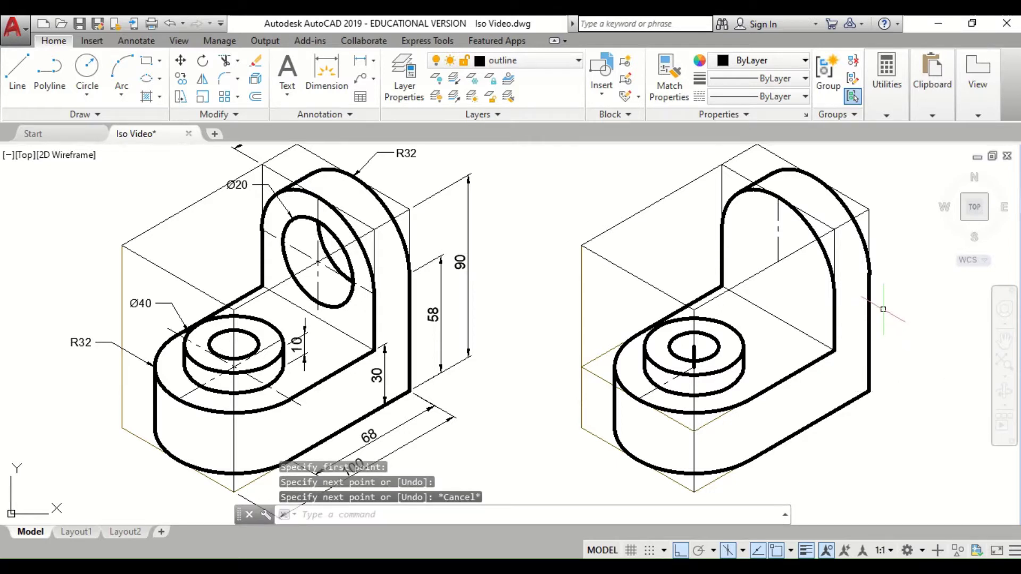
# - Draw a size-20 hole isocircle centred on the arch centre
pyautogui.click(159, 80)
pyautogui.click(197, 126)
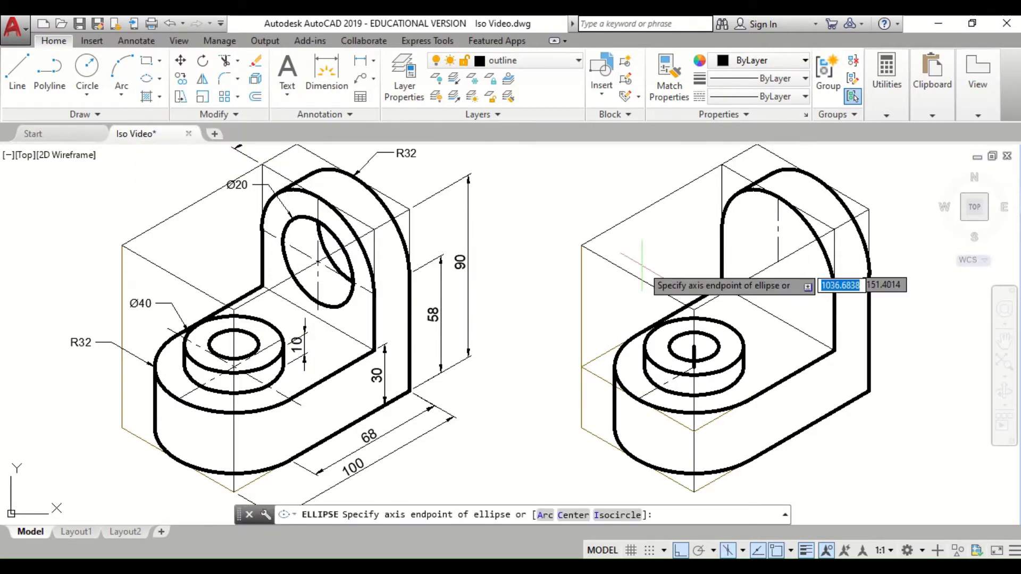
pyautogui.write('i')
pyautogui.press('Return')
pyautogui.click(778, 262)
pyautogui.write('20')
pyautogui.press('Return')
# - Draw a 20-unit depth line from the hole centre on the toggled isoplane
pyautogui.click(16, 68)
pyautogui.click(778, 257)
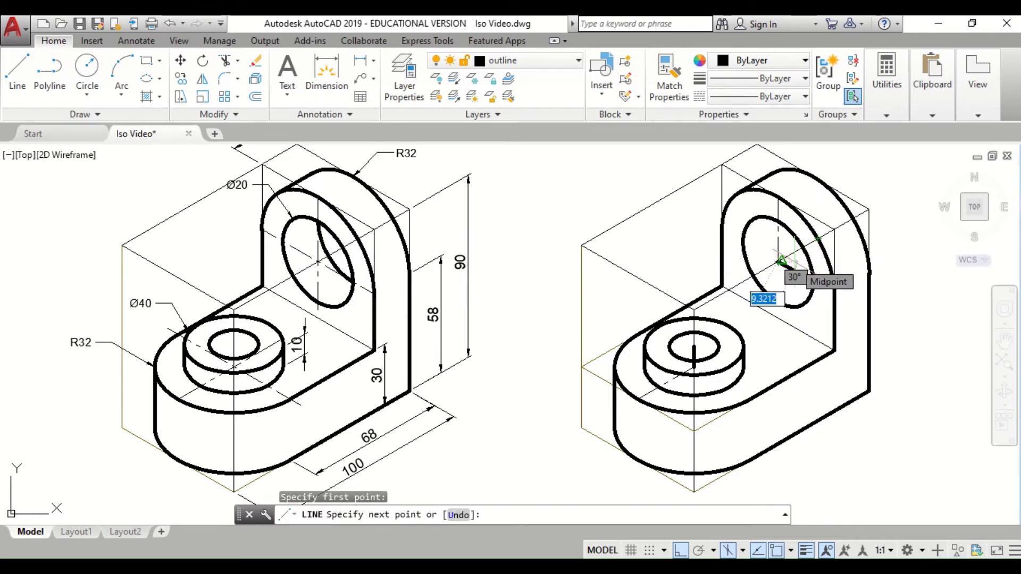
pyautogui.press('F5')
pyautogui.write('20')
pyautogui.press('Return')
# - Finish the depth line and begin copying the hole ellipse
pyautogui.press('Escape')
pyautogui.click(187, 84)
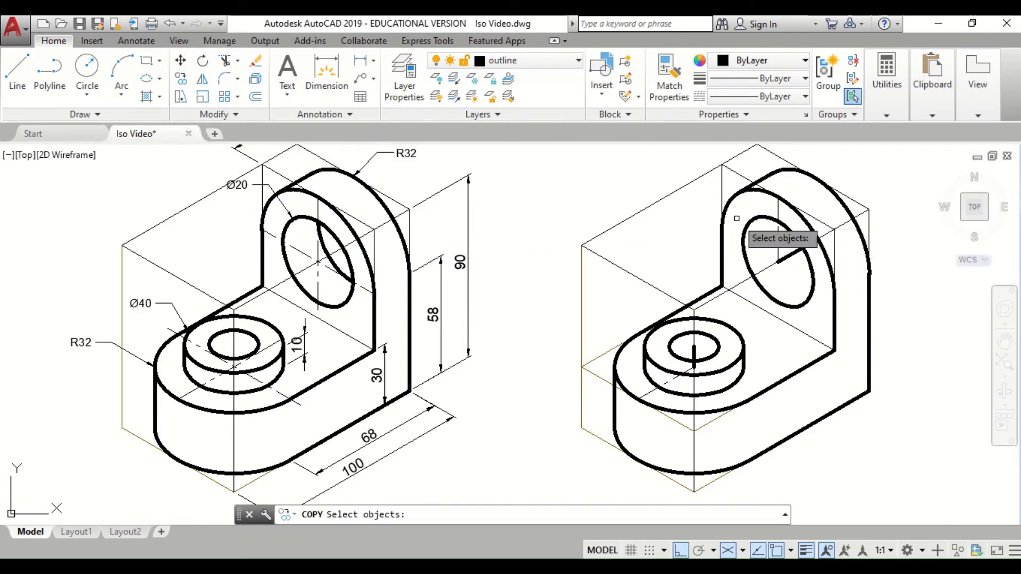